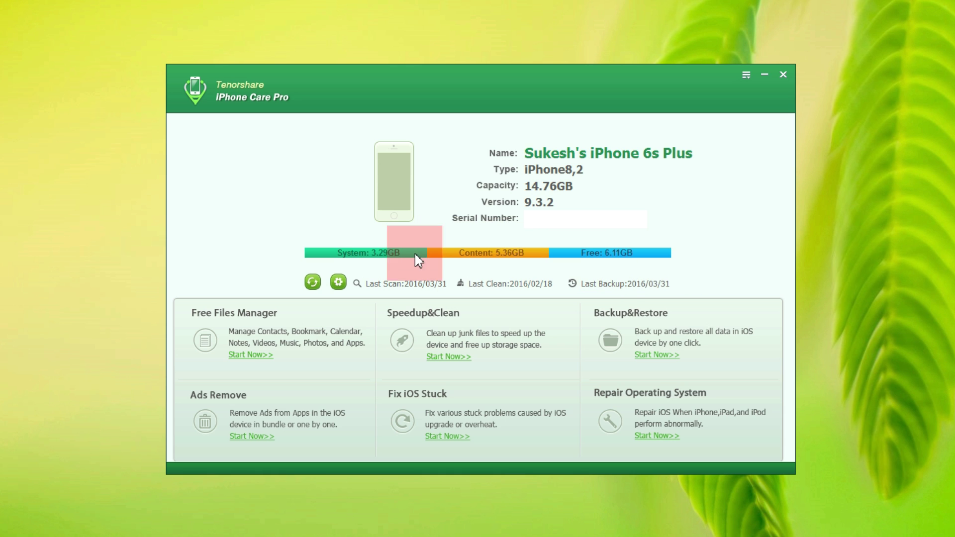
Step: Add a new contact named 'test' with a phone number from the phone's Contacts list
{"action": "left_click", "coordinate": [244, 356]}
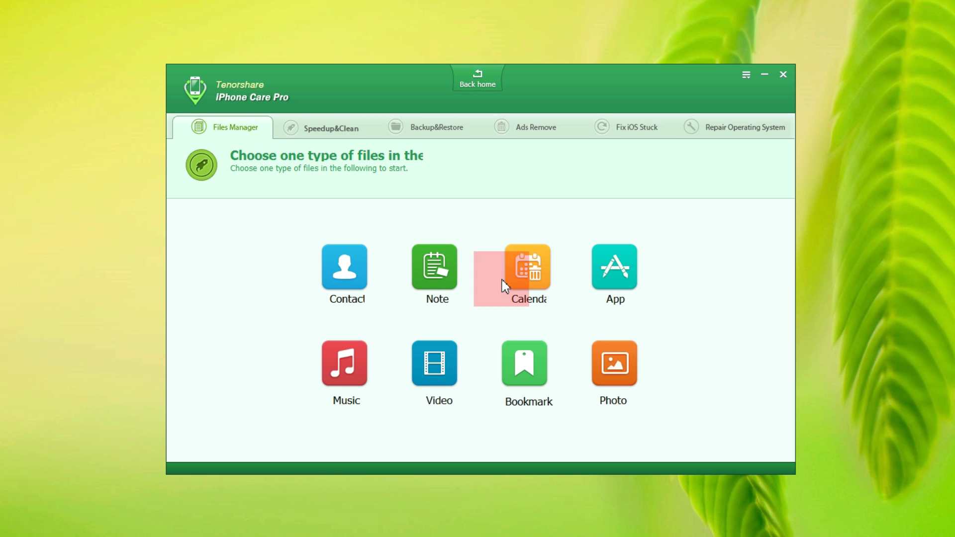
{"action": "left_click", "coordinate": [347, 279]}
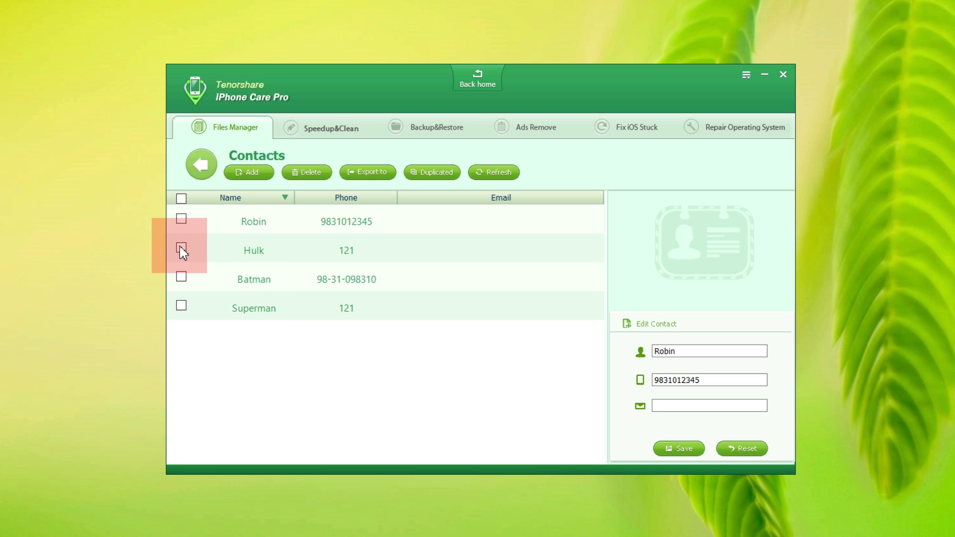
{"action": "left_click", "coordinate": [235, 174]}
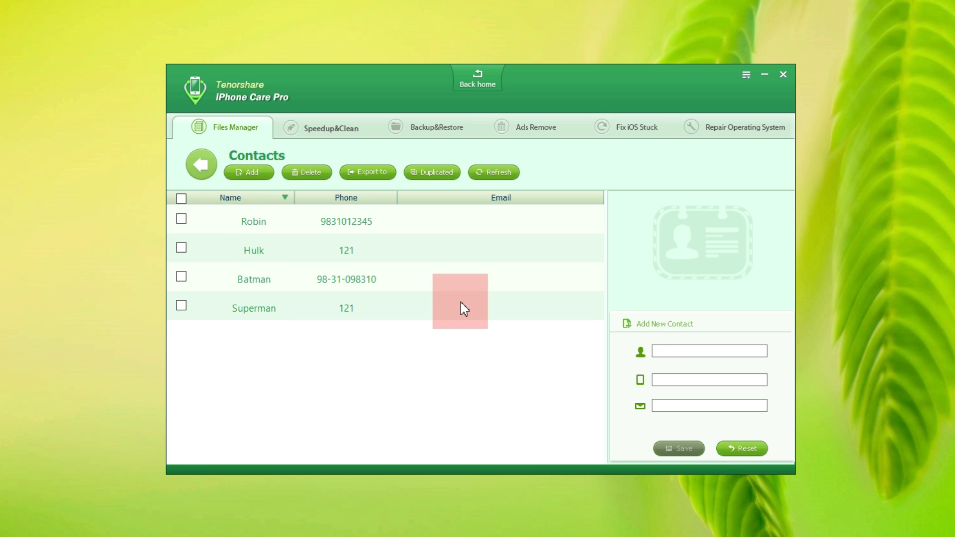
{"action": "left_click", "coordinate": [667, 351]}
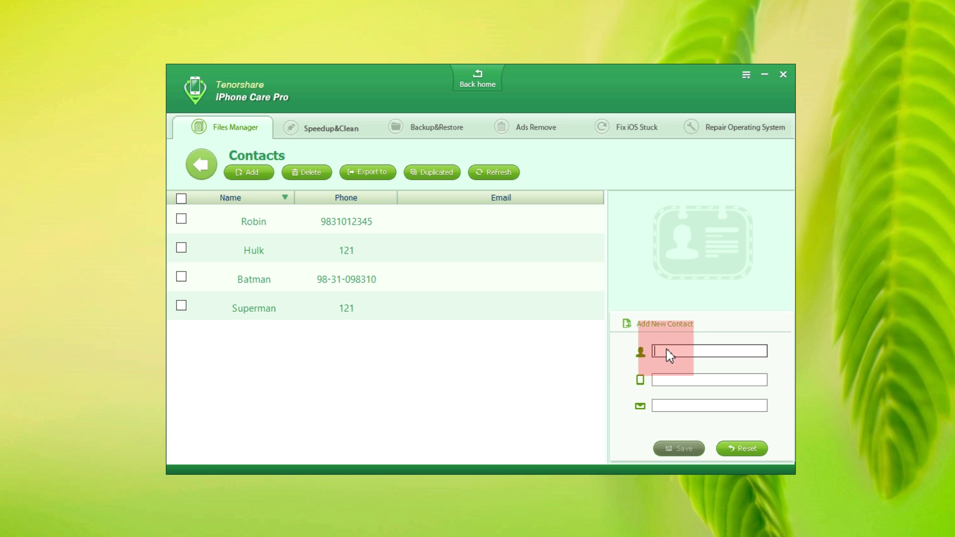
{"action": "type", "text": "test"}
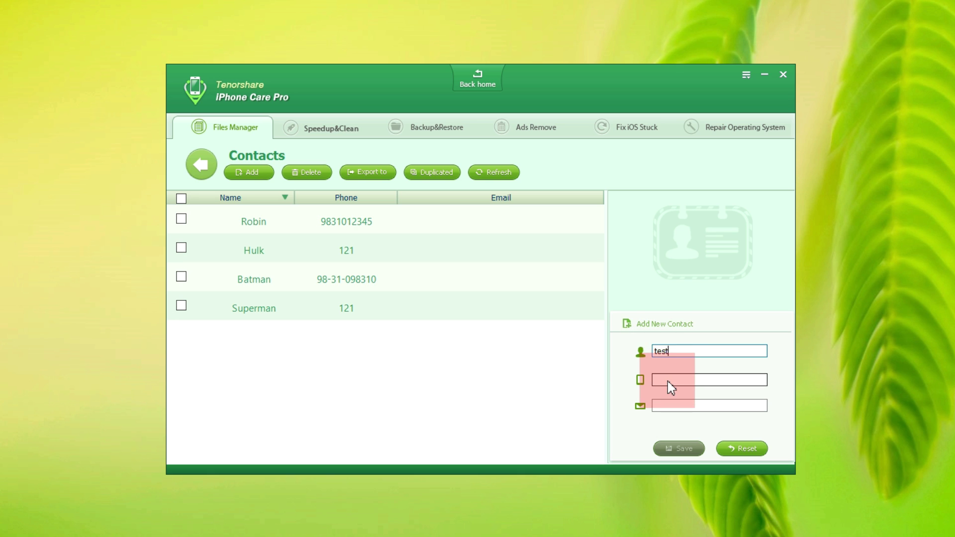
{"action": "type", "text": "1234"}
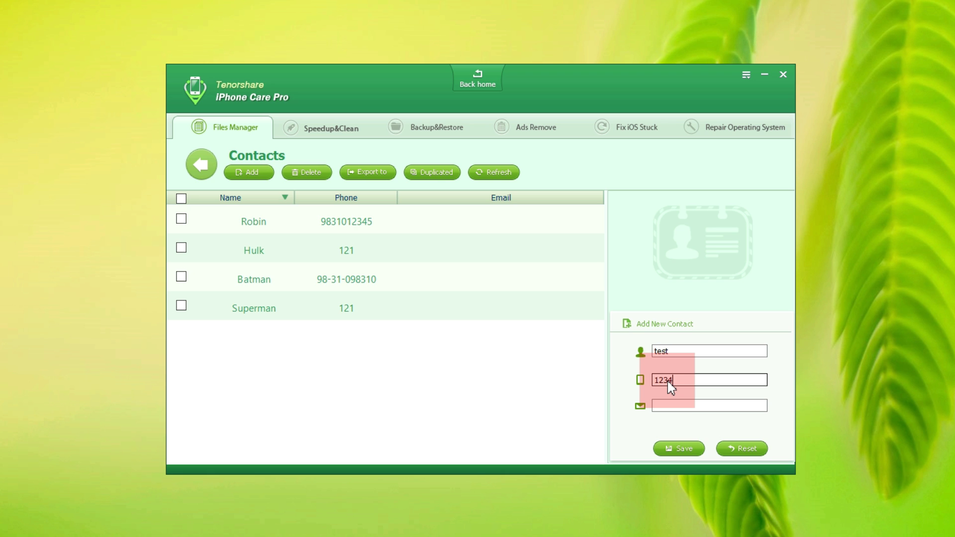
{"action": "type", "text": "5"}
{"action": "left_click", "coordinate": [682, 443]}
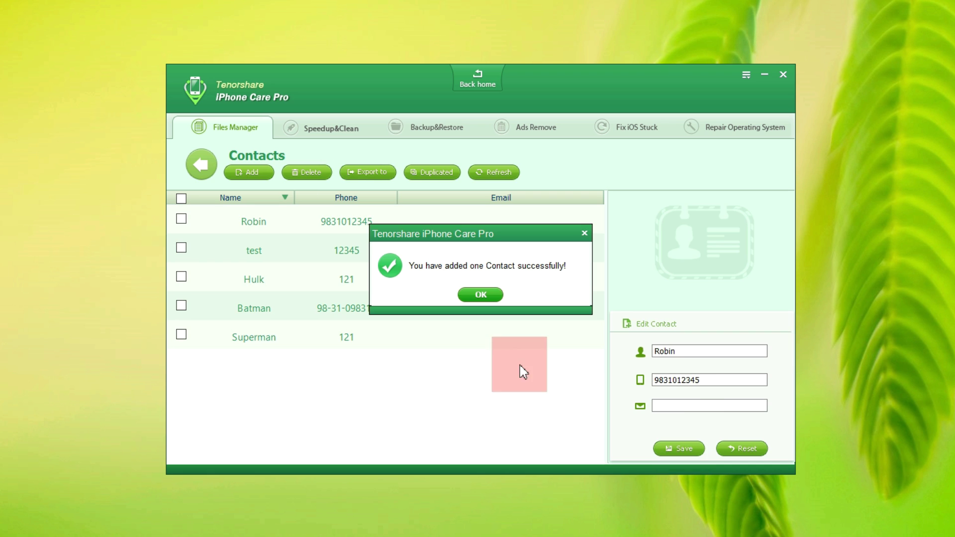
Step: Mark the Hulk contact for export, then cancel the export
{"action": "left_click", "coordinate": [480, 296]}
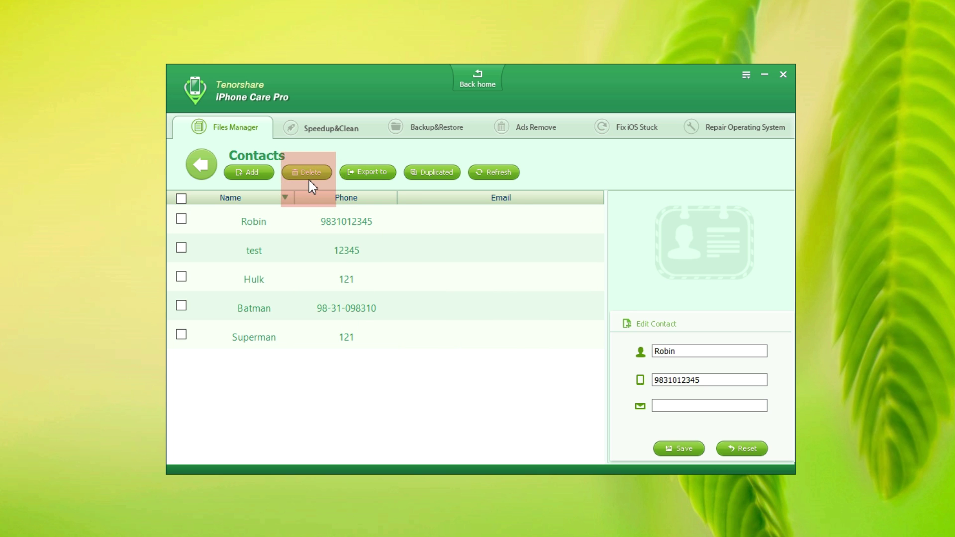
{"action": "left_click", "coordinate": [369, 174]}
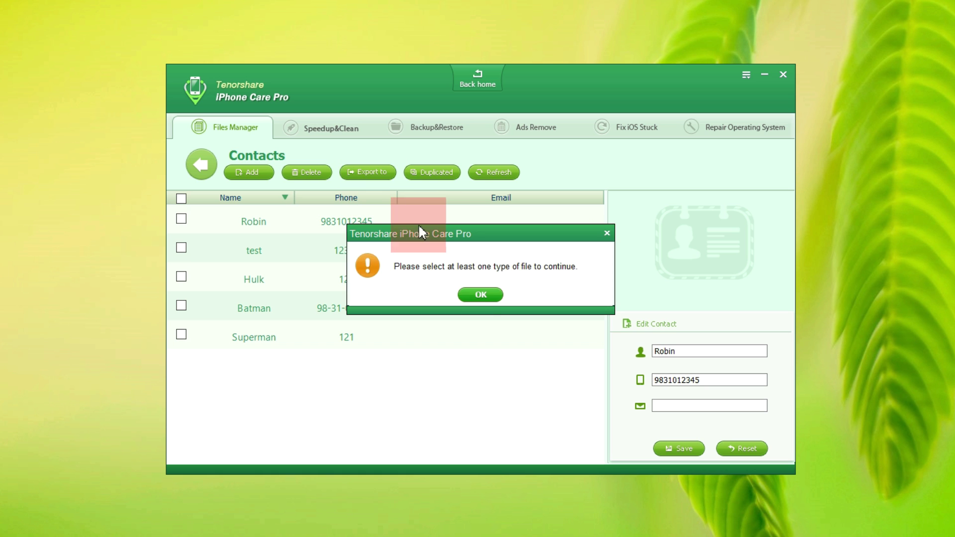
{"action": "left_click", "coordinate": [478, 295]}
{"action": "left_click", "coordinate": [181, 277]}
{"action": "left_click", "coordinate": [355, 172]}
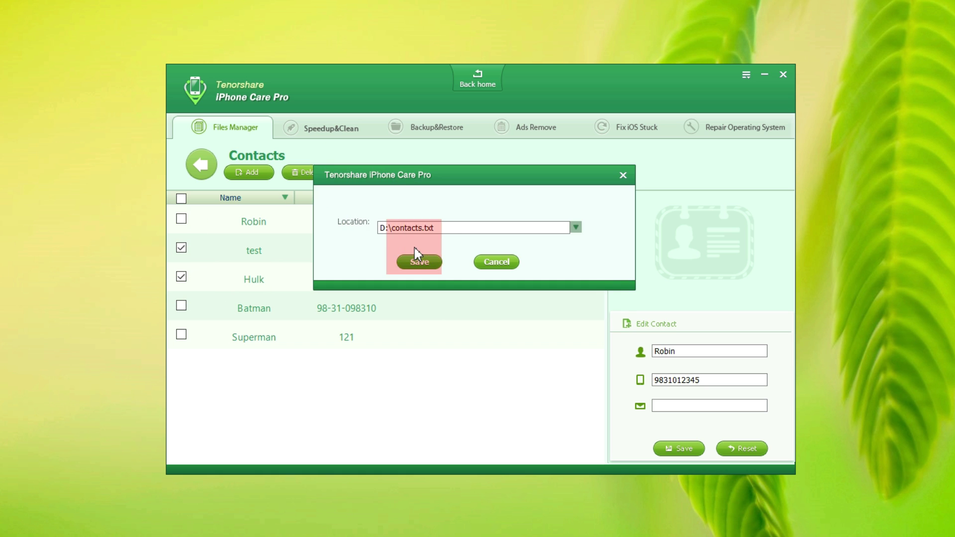
{"action": "left_click", "coordinate": [496, 263]}
Step: Merge the duplicate Hulk and Superman contacts and reload the contacts list
{"action": "left_click", "coordinate": [431, 174]}
{"action": "left_click", "coordinate": [597, 182]}
{"action": "left_click", "coordinate": [590, 184]}
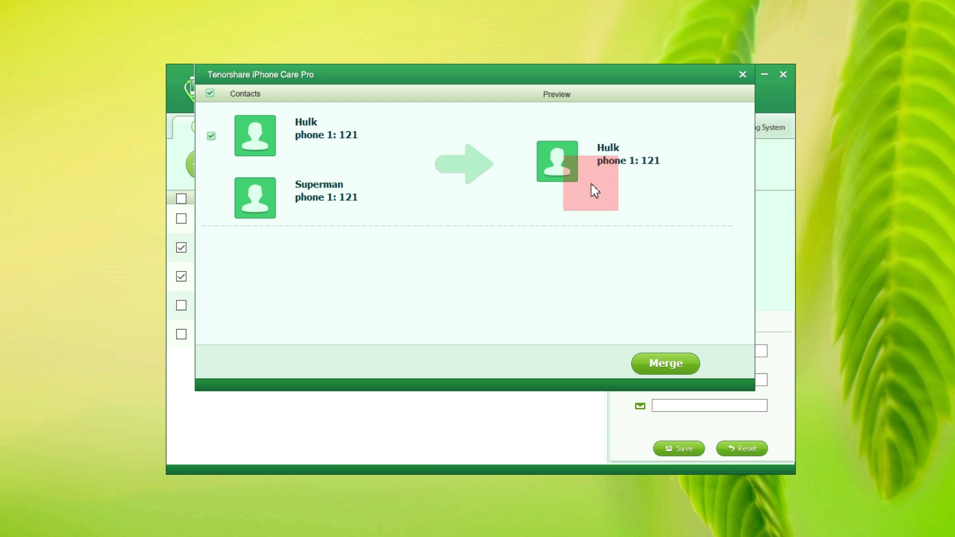
{"action": "left_click", "coordinate": [676, 360]}
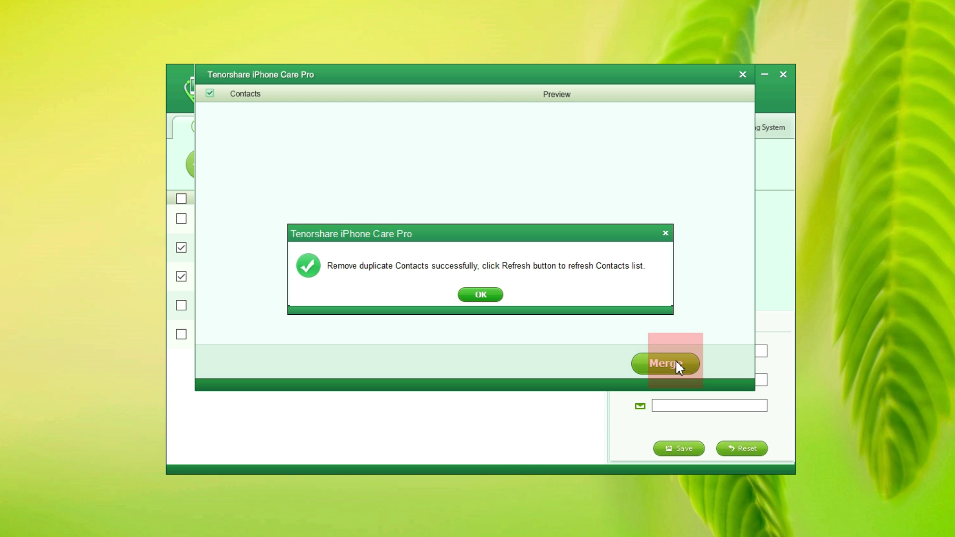
{"action": "left_click", "coordinate": [485, 293]}
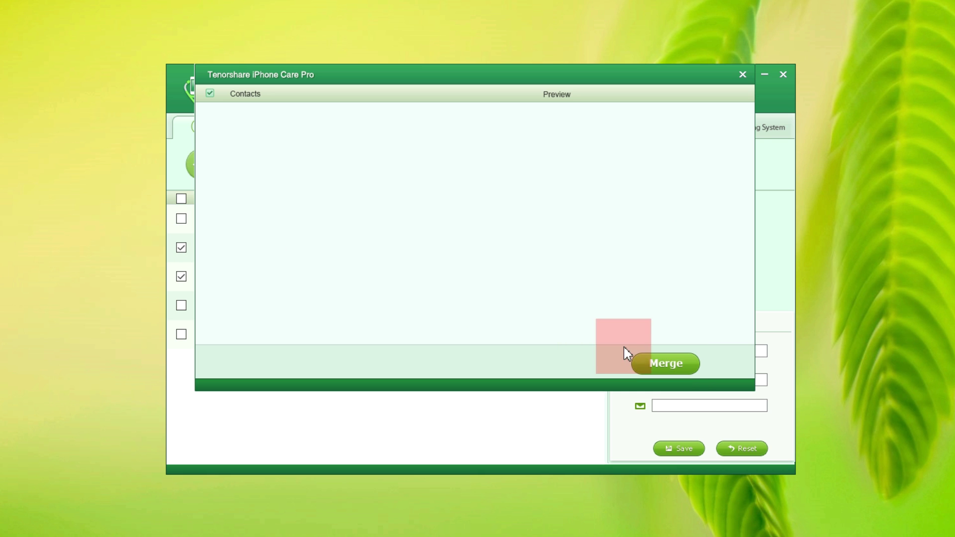
{"action": "left_click", "coordinate": [743, 75]}
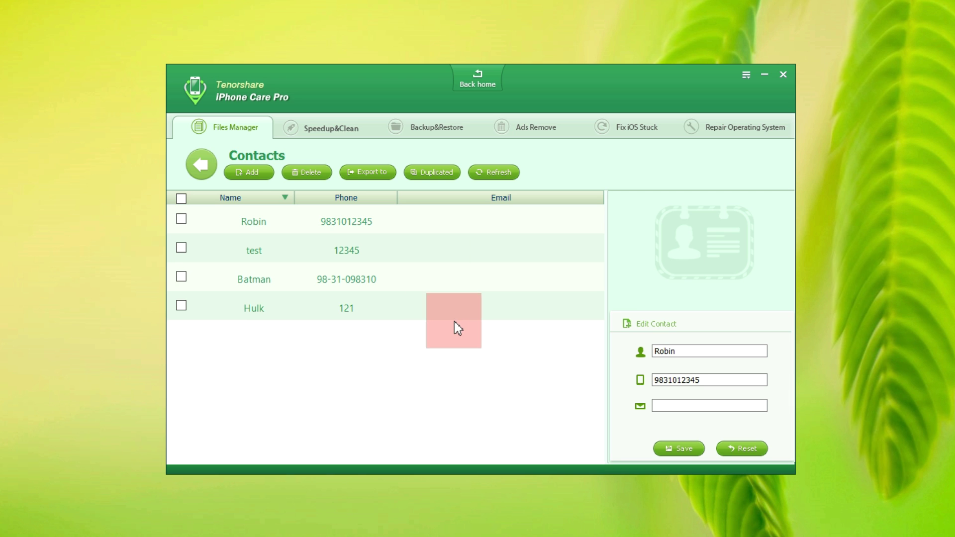
Step: View the notes New Note and Hi there, then return to the file-type choices
{"action": "left_click", "coordinate": [206, 164]}
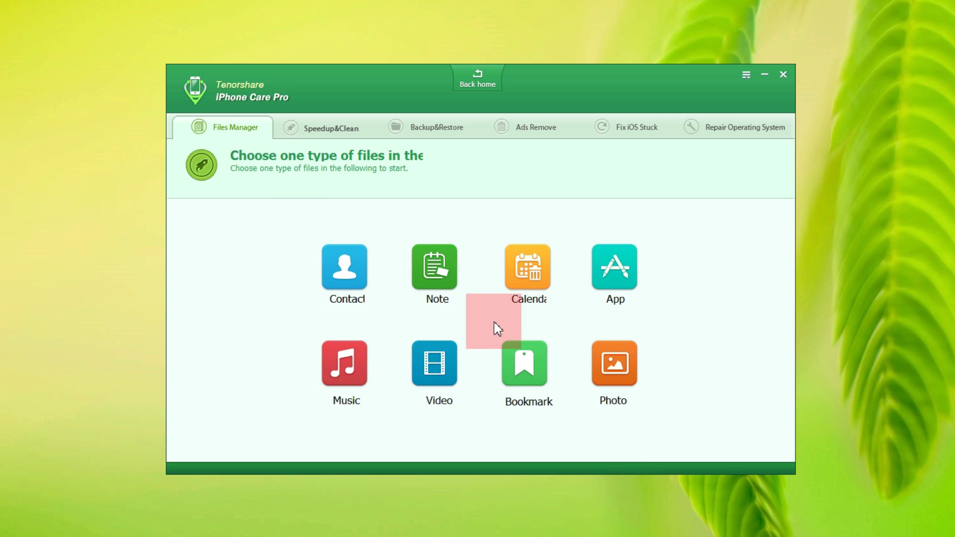
{"action": "left_click", "coordinate": [437, 266]}
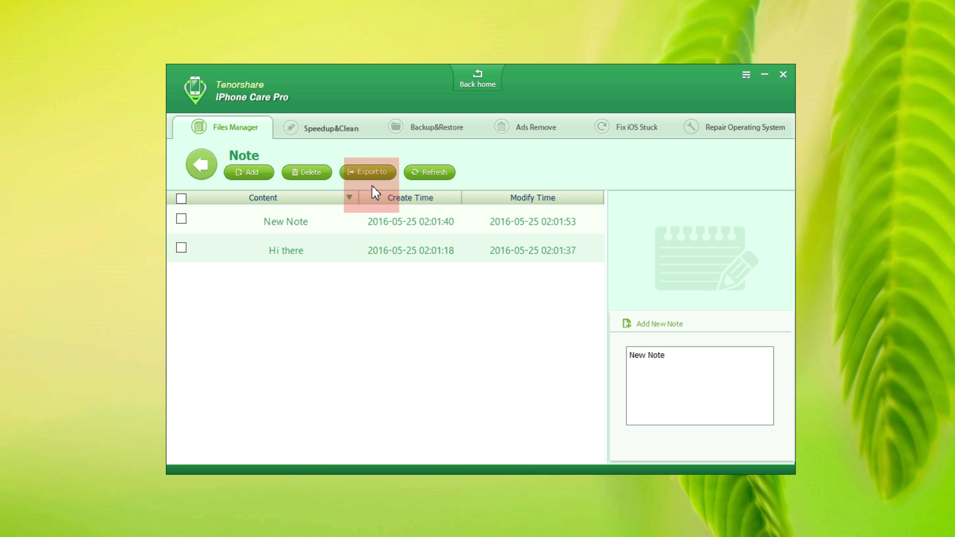
{"action": "left_click", "coordinate": [200, 163]}
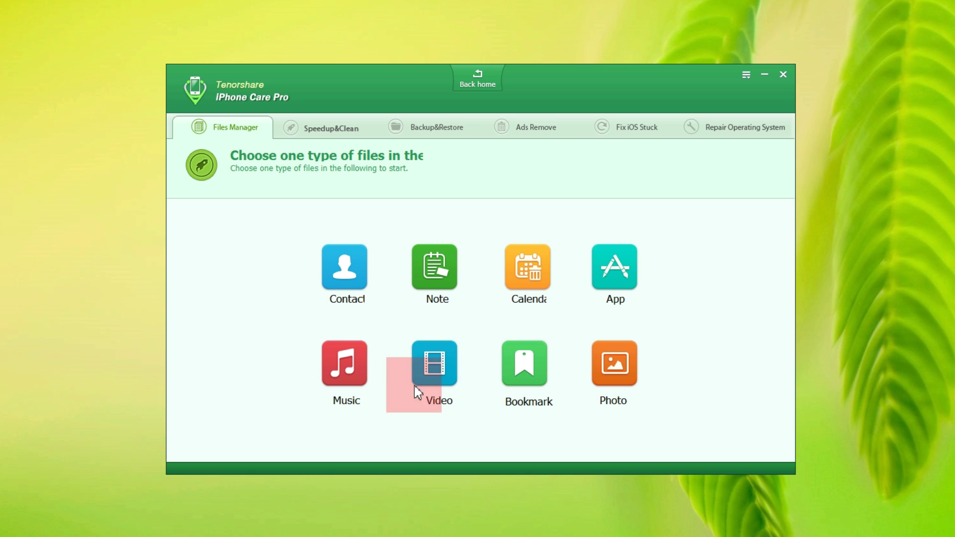
{"action": "left_click", "coordinate": [354, 353]}
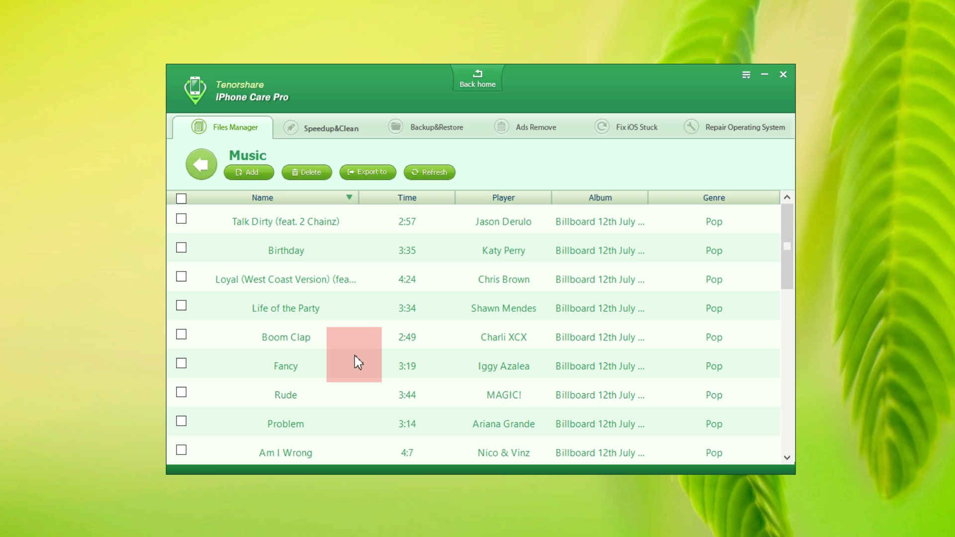
{"action": "scroll", "coordinate": [350, 344], "scroll_direction": "down", "scroll_amount": 5}
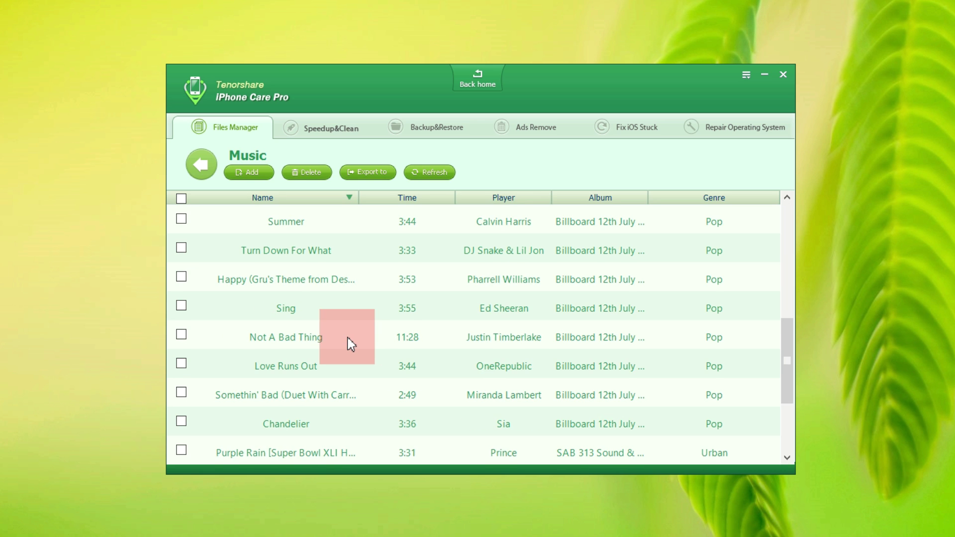
{"action": "scroll", "coordinate": [350, 344], "scroll_direction": "up", "scroll_amount": 5}
{"action": "left_click", "coordinate": [182, 278]}
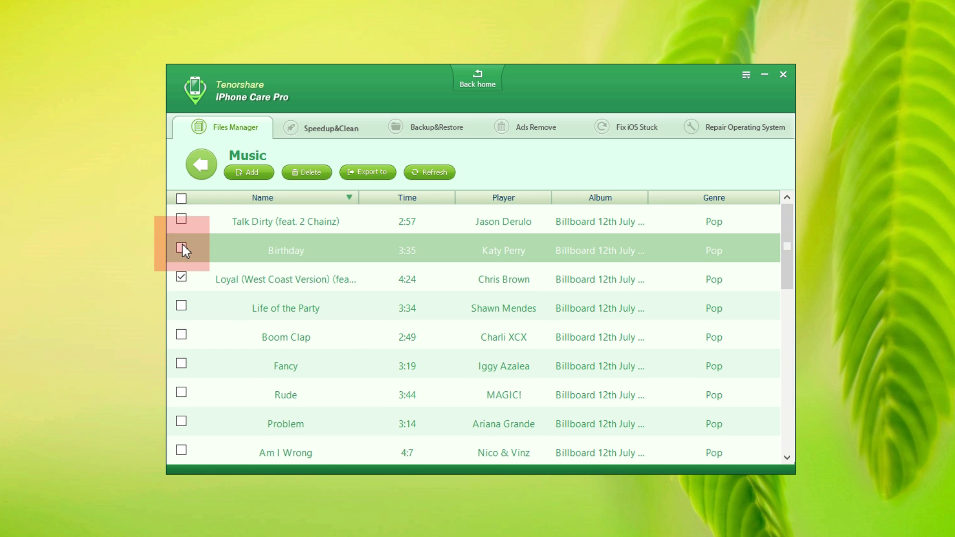
{"action": "left_click", "coordinate": [373, 174]}
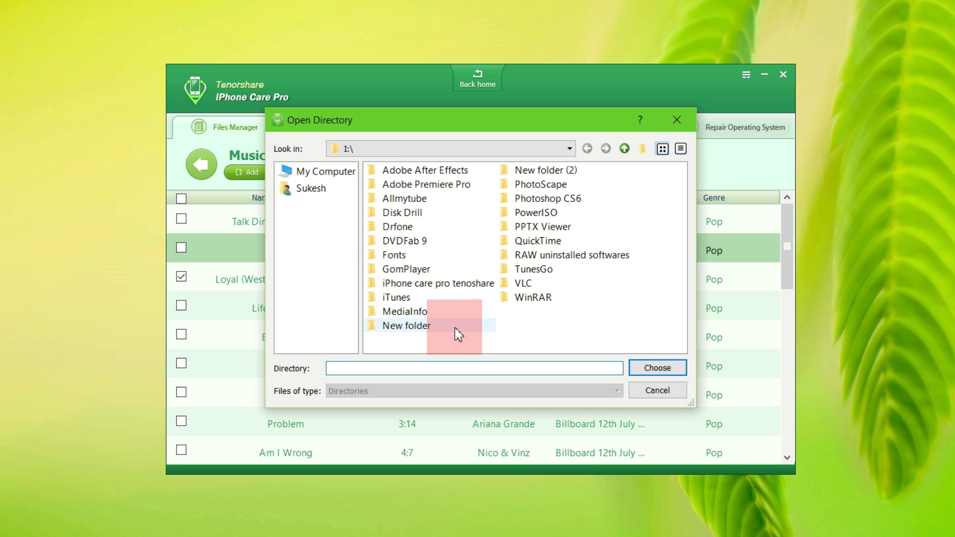
{"action": "left_click", "coordinate": [679, 390]}
{"action": "left_click", "coordinate": [201, 163]}
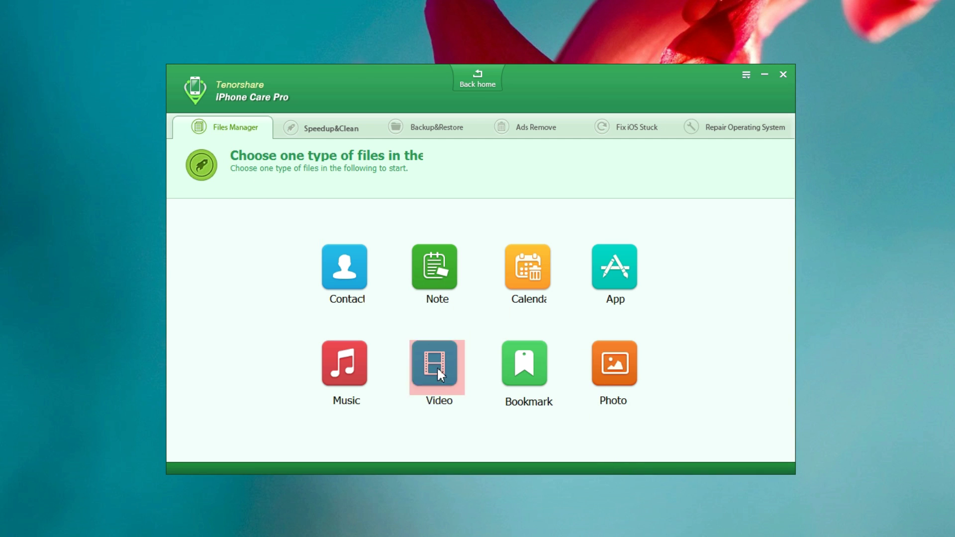
{"action": "left_click", "coordinate": [611, 366]}
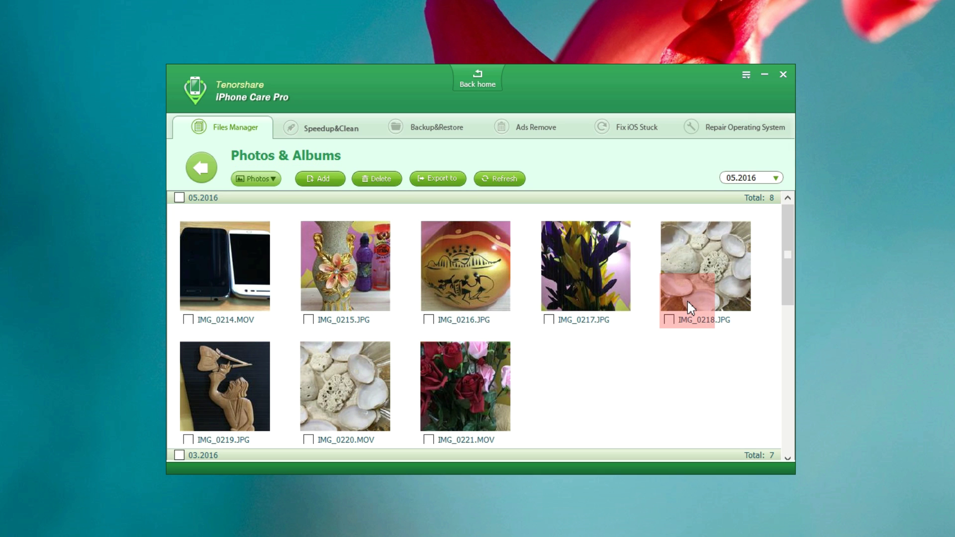
{"action": "left_click", "coordinate": [429, 319]}
{"action": "left_click", "coordinate": [309, 320]}
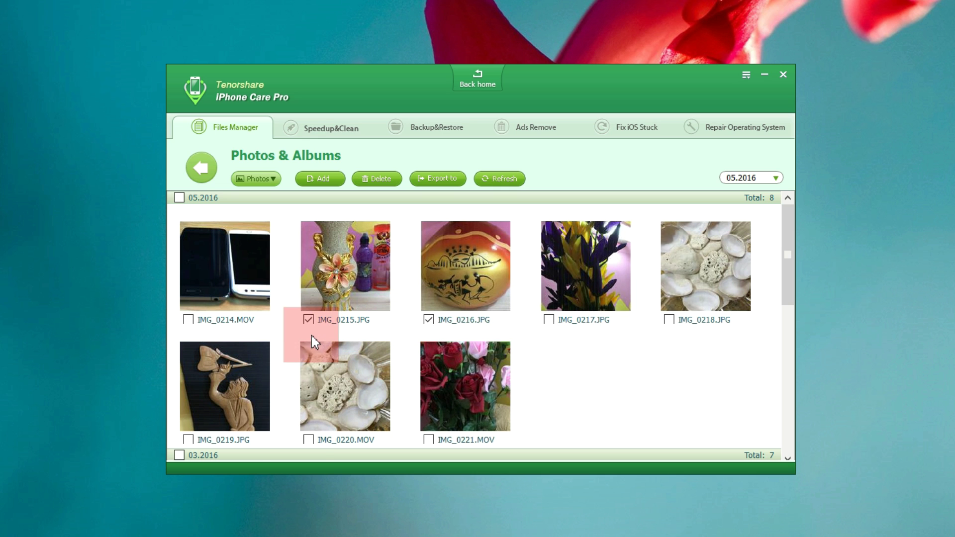
{"action": "left_click", "coordinate": [308, 439]}
{"action": "left_click", "coordinate": [438, 179]}
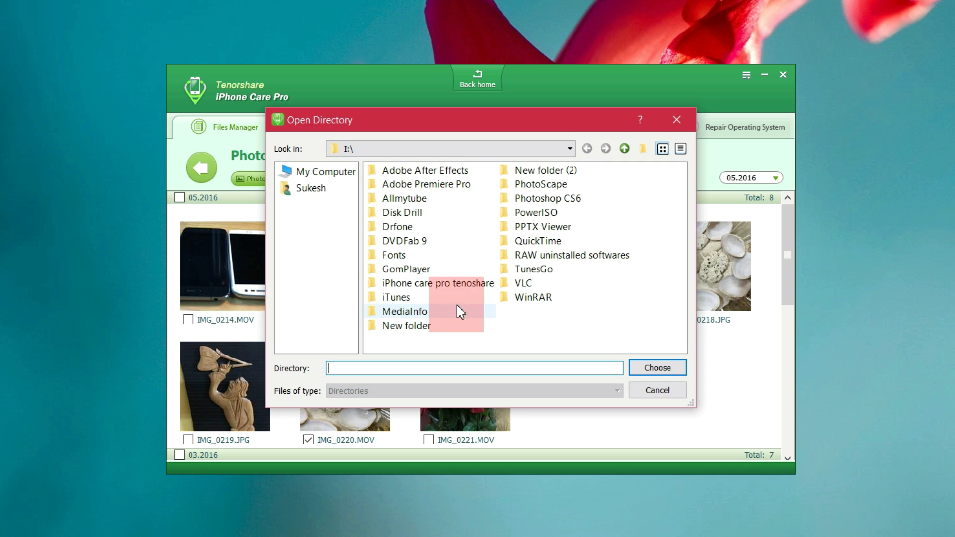
{"action": "left_click", "coordinate": [657, 392]}
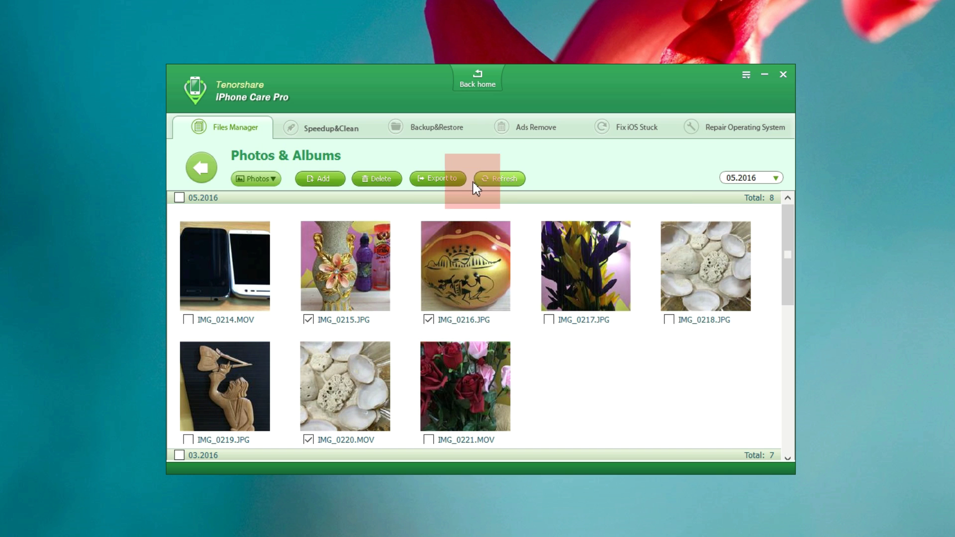
{"action": "left_click", "coordinate": [321, 176]}
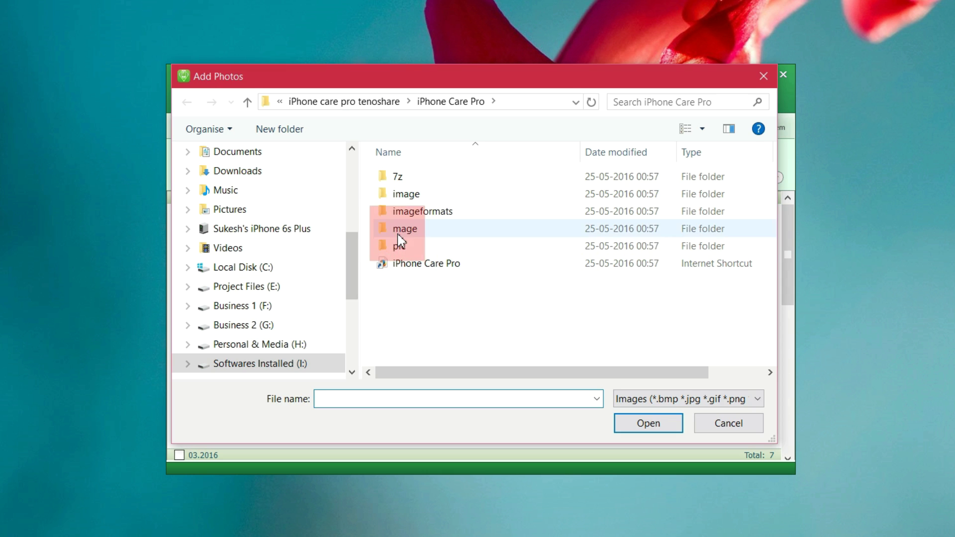
{"action": "left_click", "coordinate": [699, 419]}
{"action": "left_click", "coordinate": [202, 167]}
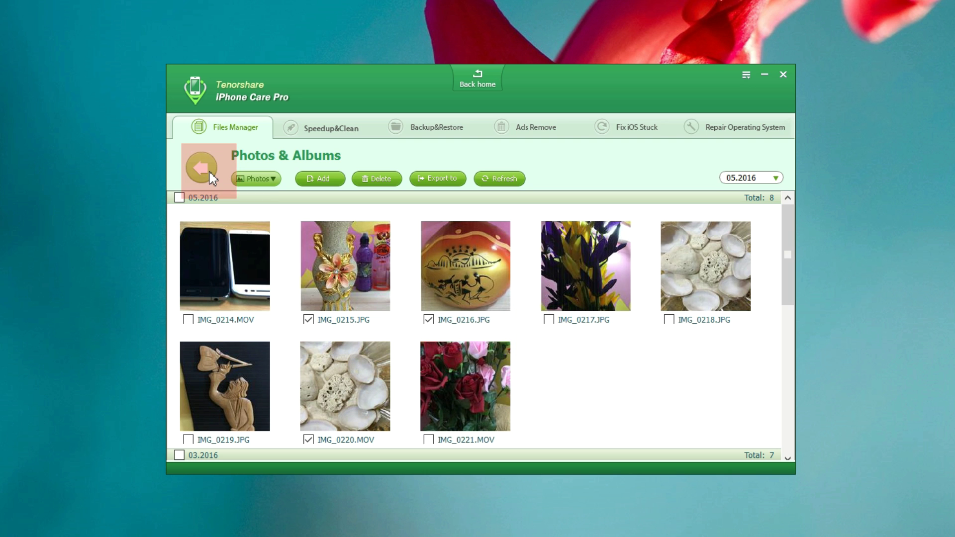
Step: Start Quick Clean under Speedup&Clean to show its junk-file categories
{"action": "left_click", "coordinate": [478, 384]}
{"action": "left_click", "coordinate": [538, 415]}
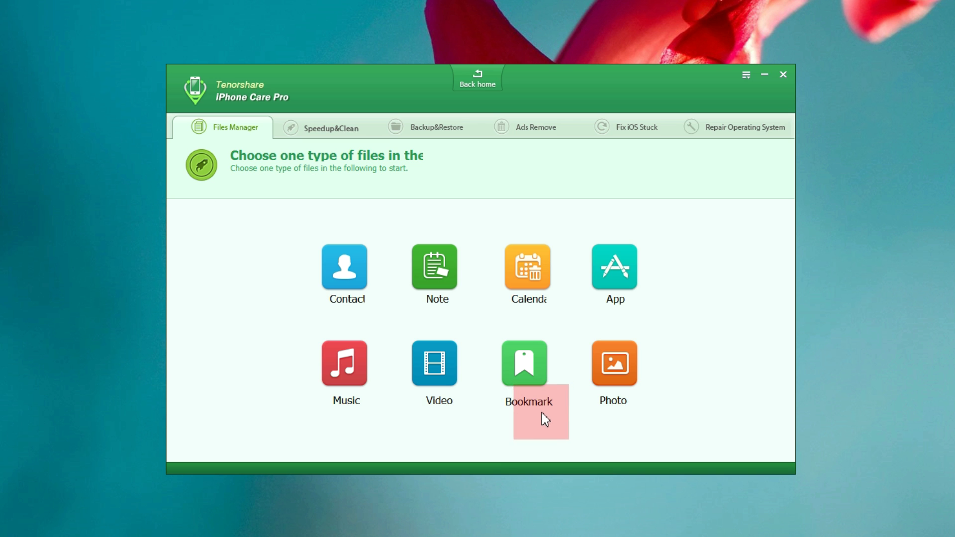
{"action": "left_click", "coordinate": [325, 129]}
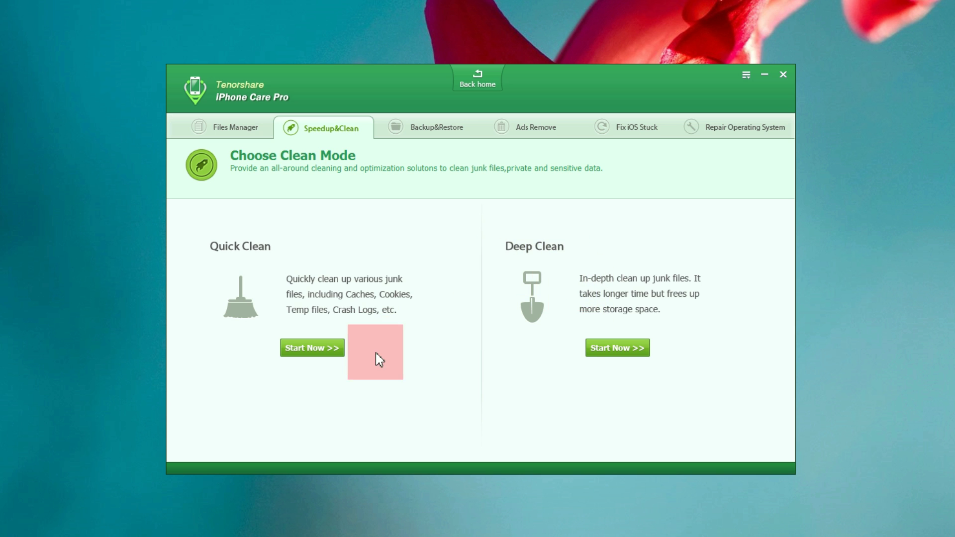
{"action": "left_click", "coordinate": [307, 349]}
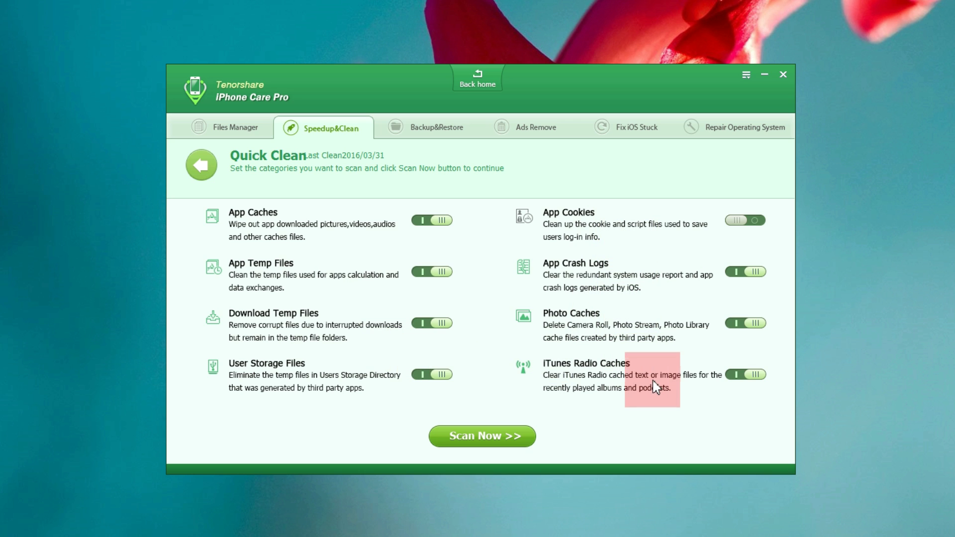
Step: Scan and clean the 223 junk items (29.91MB), then return to Choose Clean Mode
{"action": "left_click", "coordinate": [490, 442]}
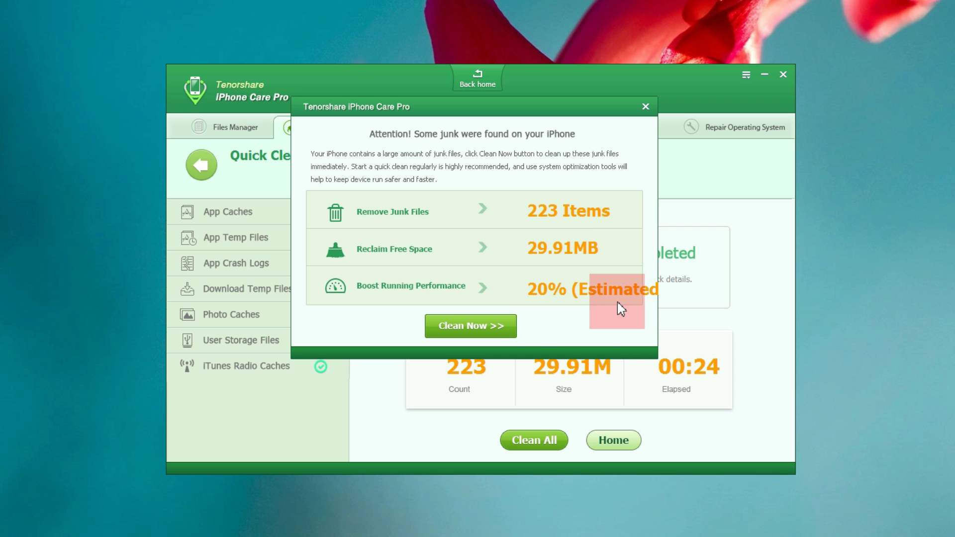
{"action": "left_click", "coordinate": [470, 326]}
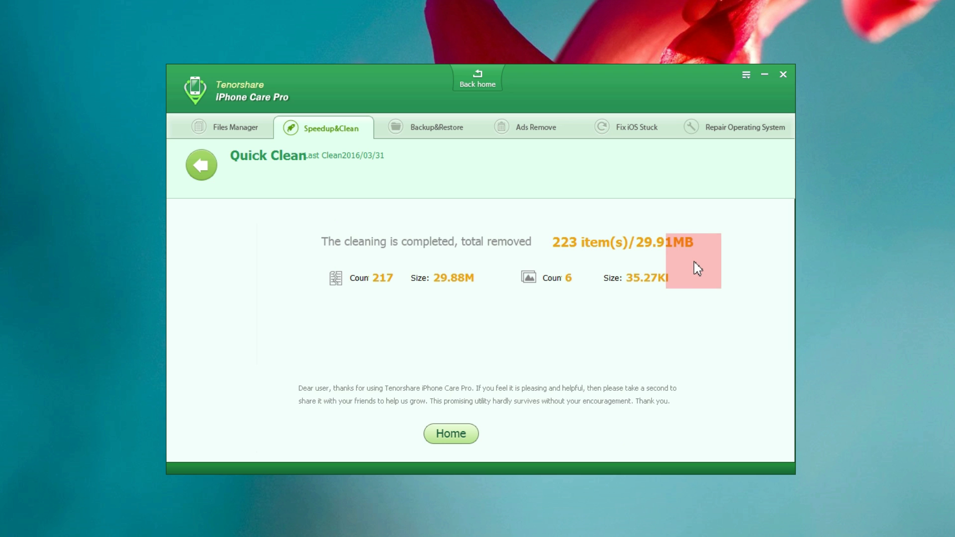
{"action": "left_click", "coordinate": [451, 434]}
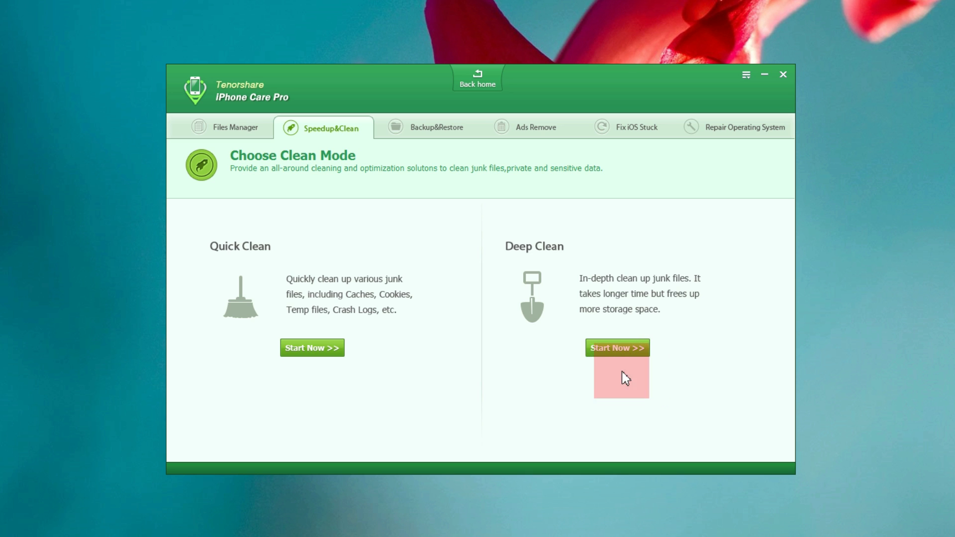
Step: Start Deep Clean, confirm all categories are switched on, and run the scan
{"action": "left_click", "coordinate": [613, 348]}
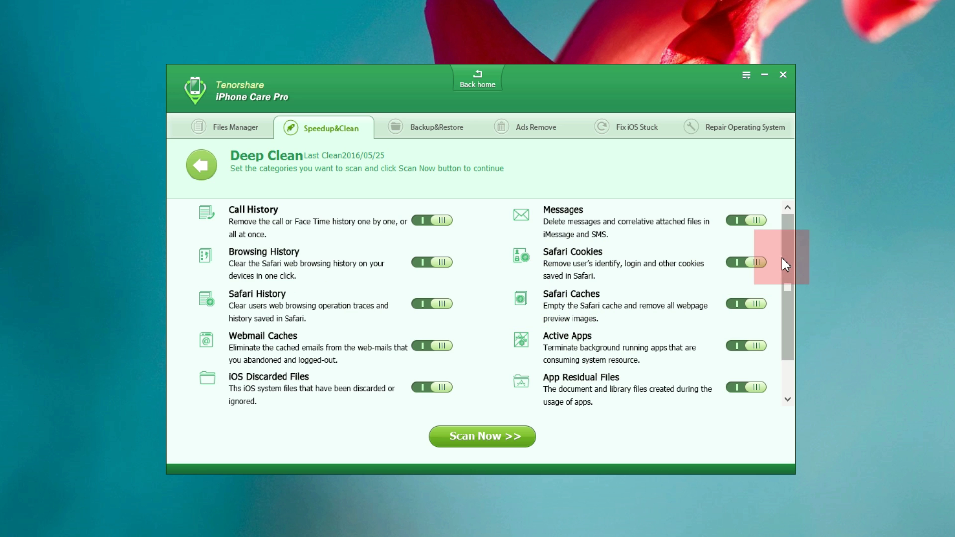
{"action": "left_click_drag", "start_coordinate": [789, 255], "coordinate": [785, 311]}
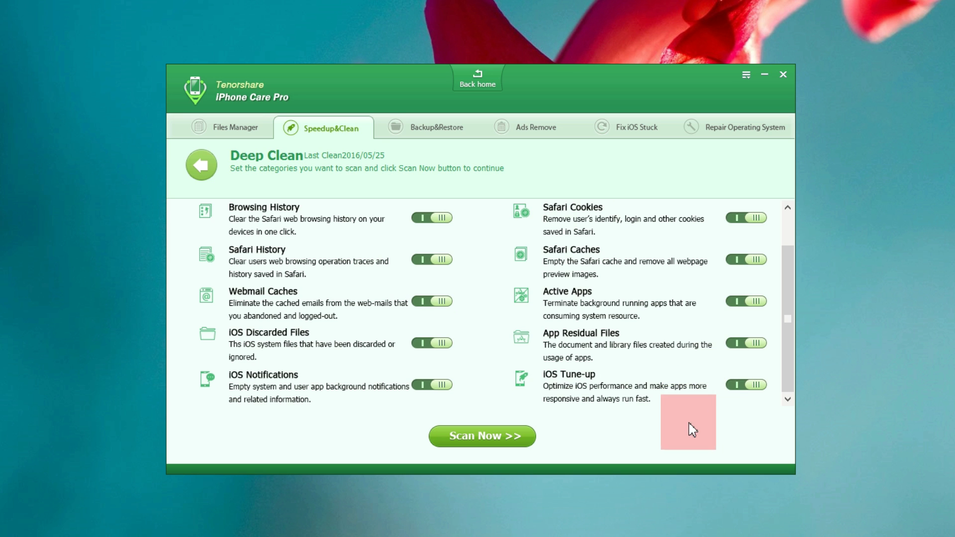
{"action": "left_click", "coordinate": [490, 443]}
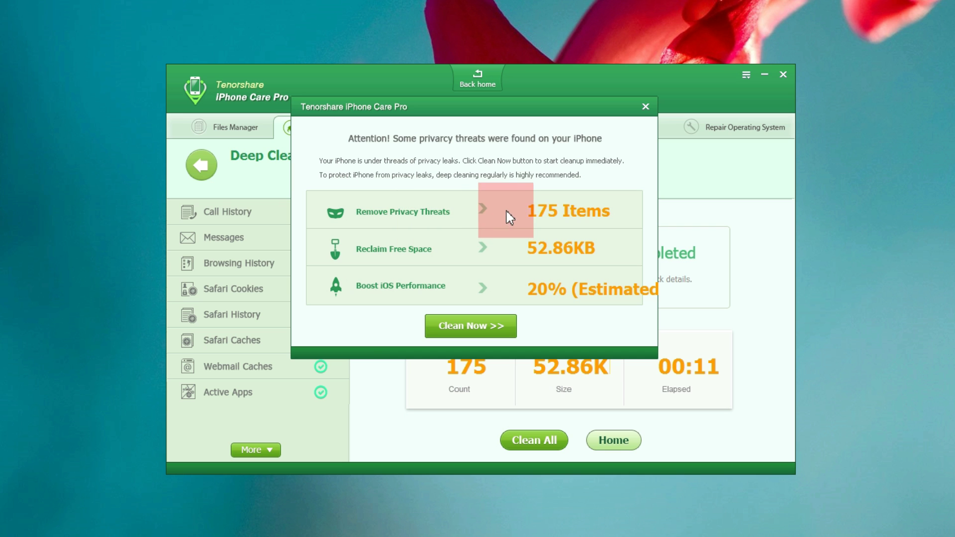
Step: Clean the 175 privacy-threat items (52.86KB) found by the deep scan
{"action": "left_click", "coordinate": [464, 323]}
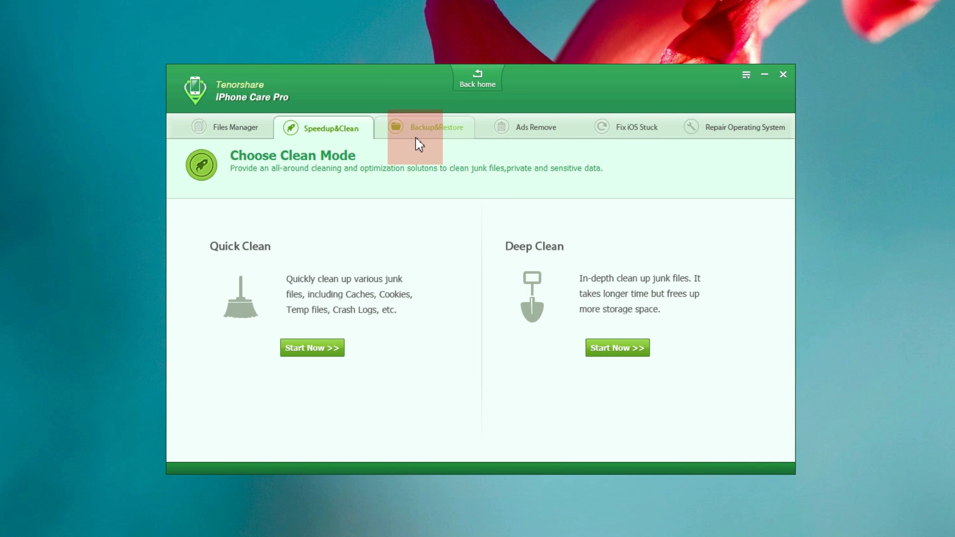
Step: List the two existing backups (769.01MB, 723.58MB), then start and abort a new backup
{"action": "left_click", "coordinate": [426, 128]}
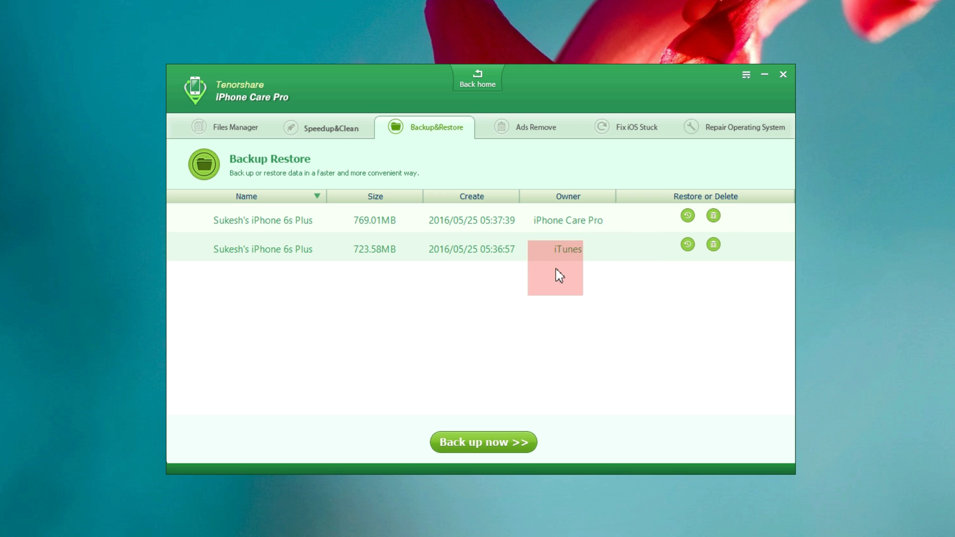
{"action": "left_click", "coordinate": [492, 446]}
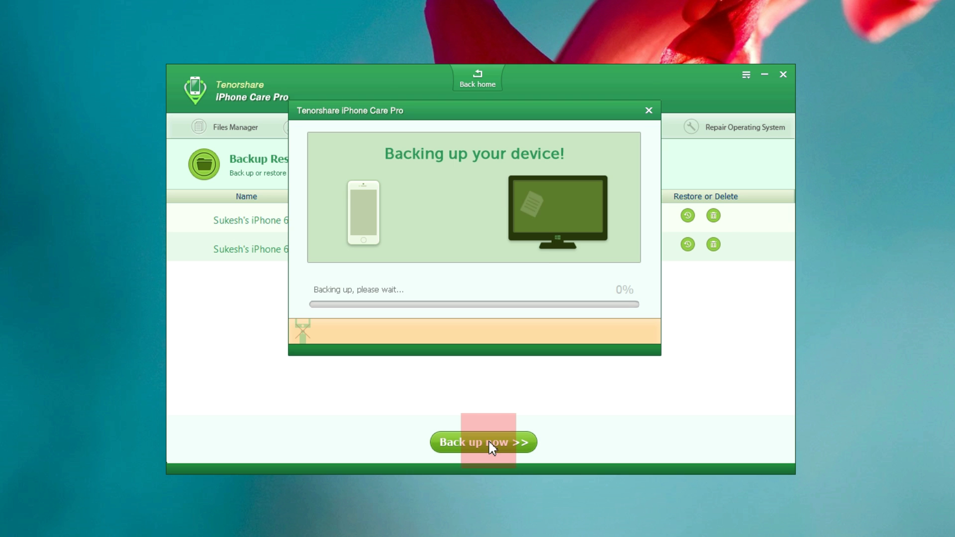
{"action": "left_click", "coordinate": [649, 111]}
{"action": "left_click", "coordinate": [444, 295]}
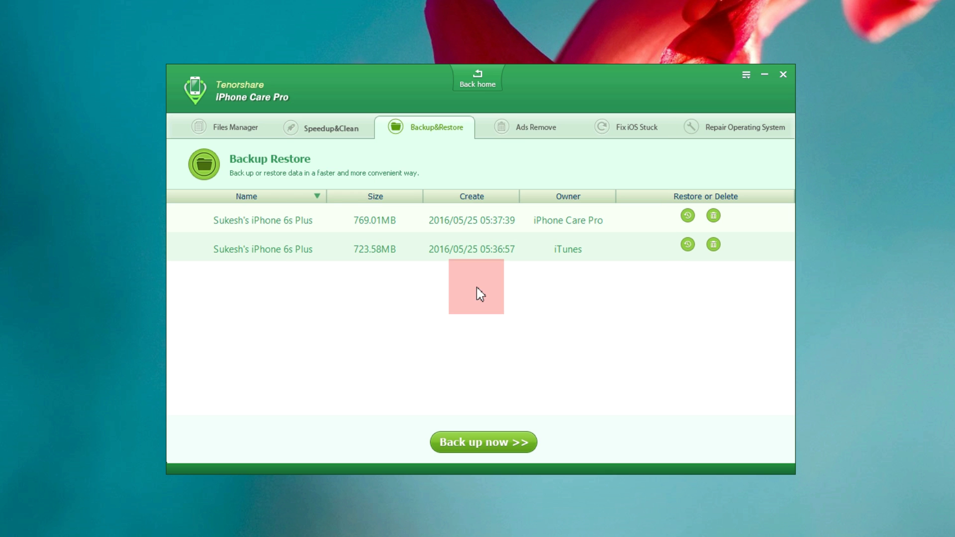
Step: Open the Ads Remove app list and tick Temple Run 2, WhatsApp and Skype
{"action": "left_click", "coordinate": [531, 131]}
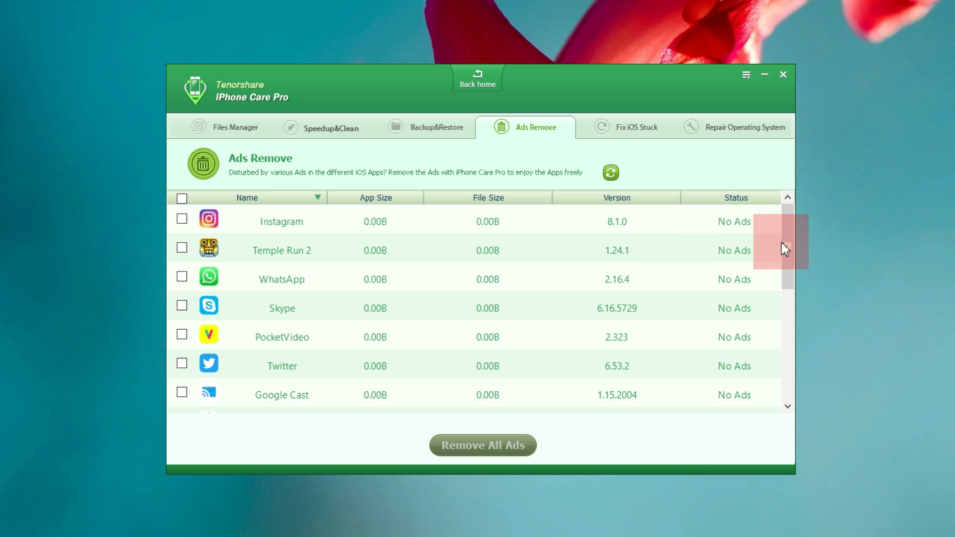
{"action": "left_click_drag", "start_coordinate": [791, 243], "coordinate": [793, 351]}
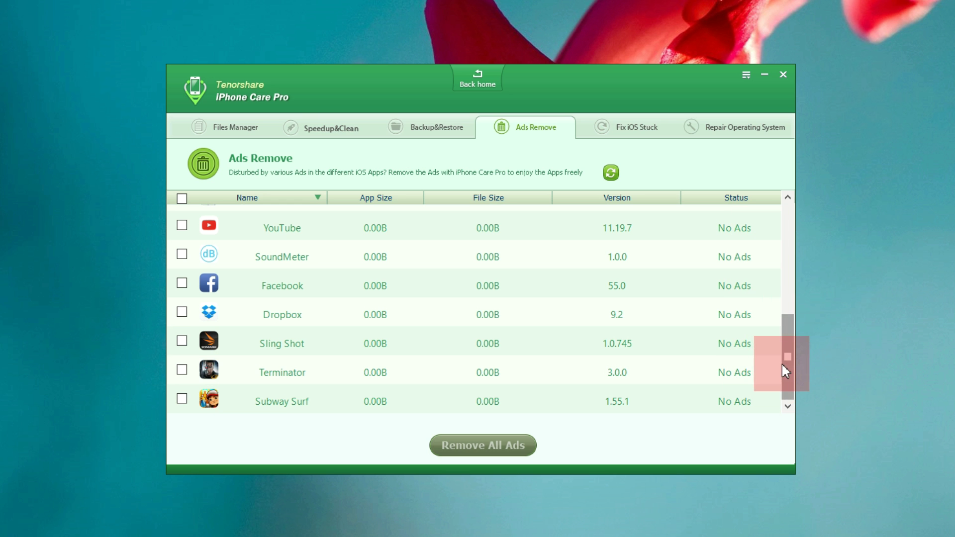
{"action": "left_click_drag", "start_coordinate": [787, 361], "coordinate": [798, 226]}
{"action": "left_click", "coordinate": [737, 246]}
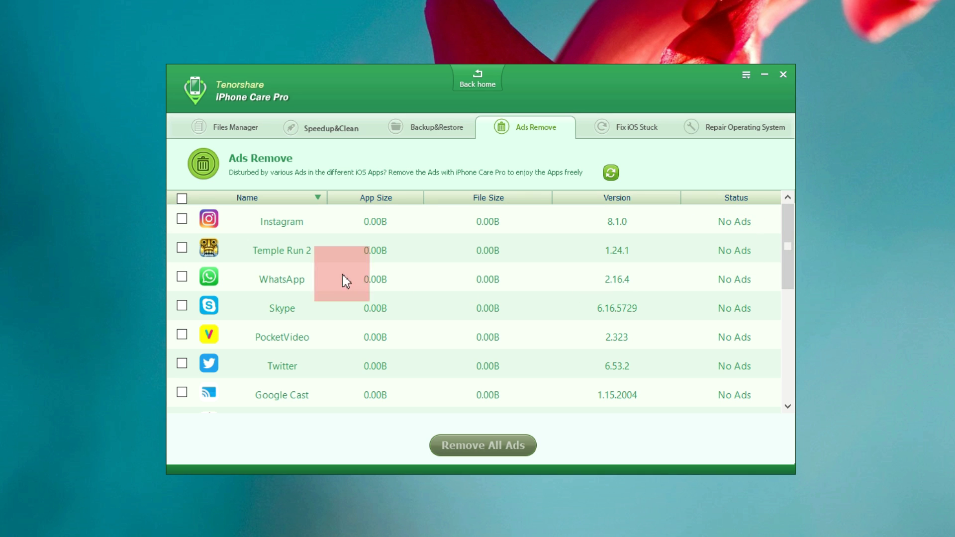
{"action": "left_click", "coordinate": [182, 248]}
{"action": "left_click", "coordinate": [182, 276]}
{"action": "left_click", "coordinate": [182, 306]}
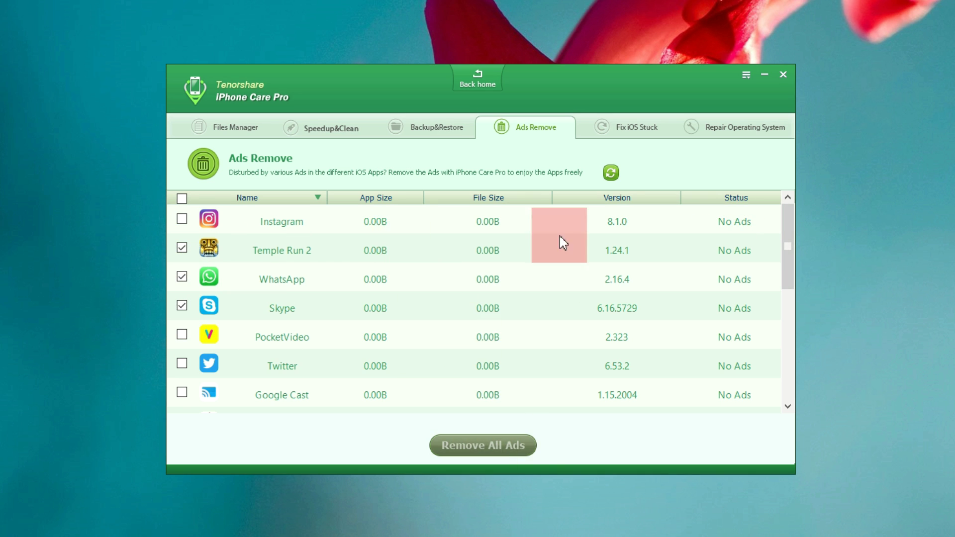
Step: Open the Fix iOS Stuck page with Recovery Mode and DFU Mode options
{"action": "left_click", "coordinate": [632, 134]}
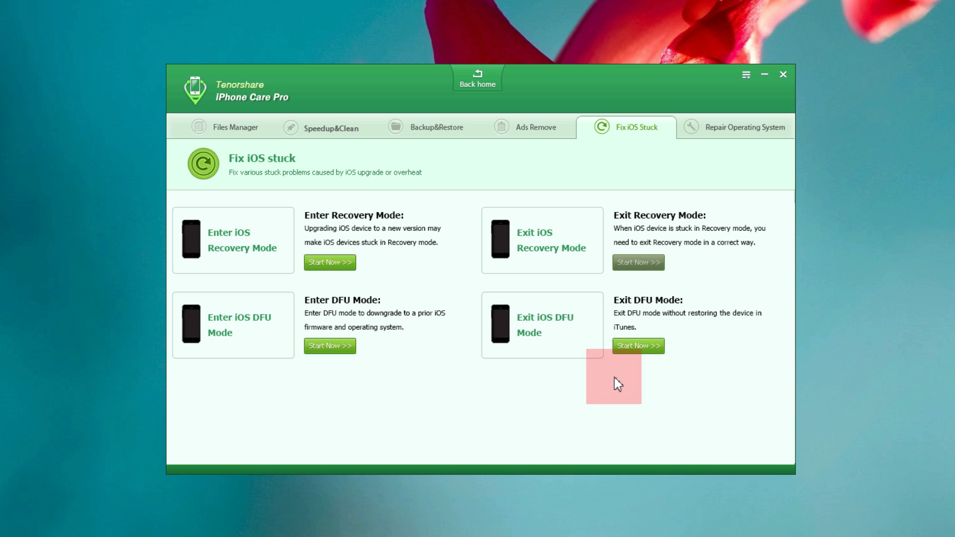
Step: On the Repair Operating System page, switch from importing a package to downloading firmware 9.3.2 online, and choose a save folder
{"action": "left_click", "coordinate": [740, 129]}
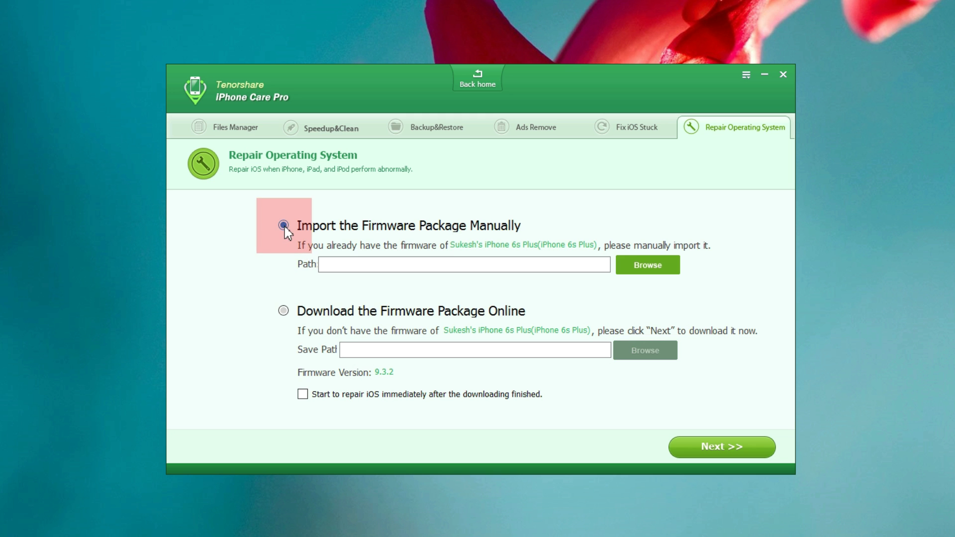
{"action": "left_click", "coordinate": [648, 266]}
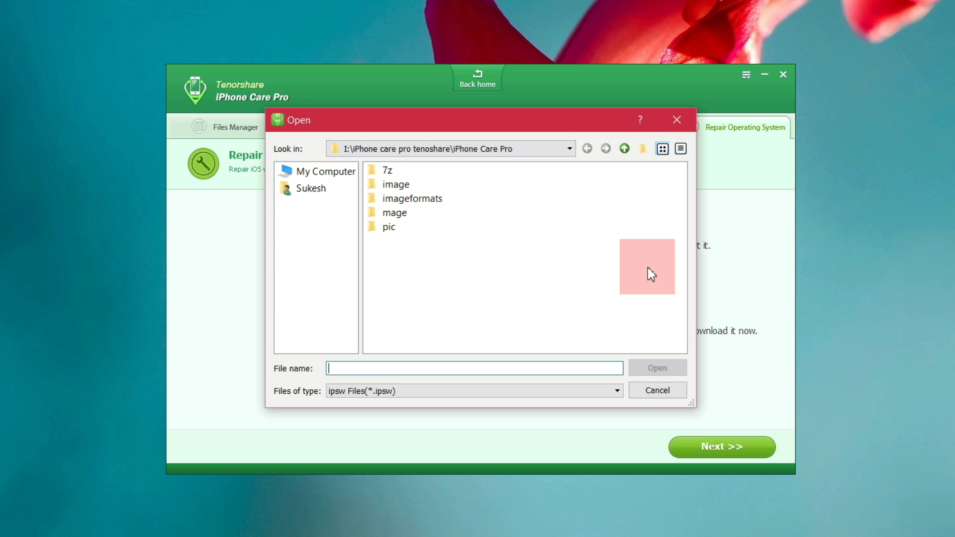
{"action": "left_click", "coordinate": [657, 391]}
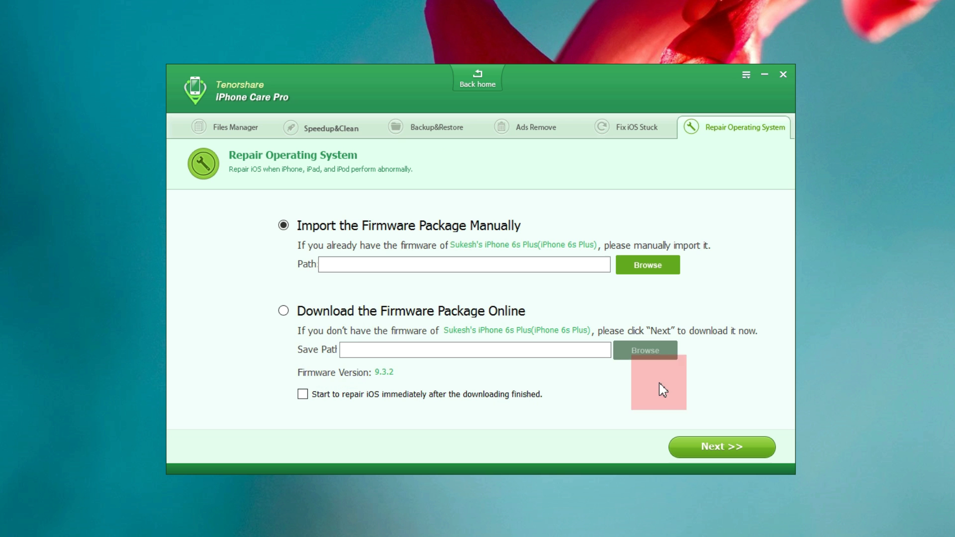
{"action": "left_click", "coordinate": [283, 310]}
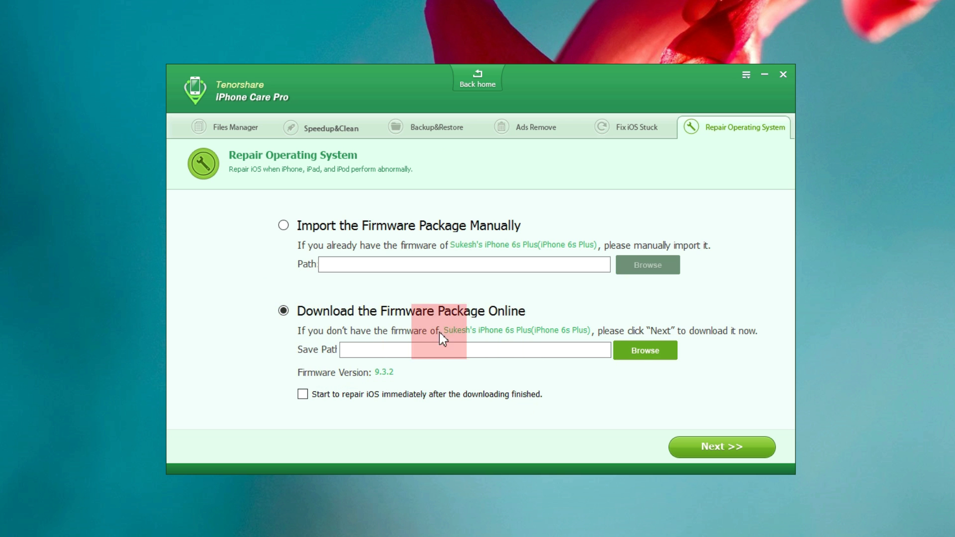
{"action": "left_click", "coordinate": [636, 354]}
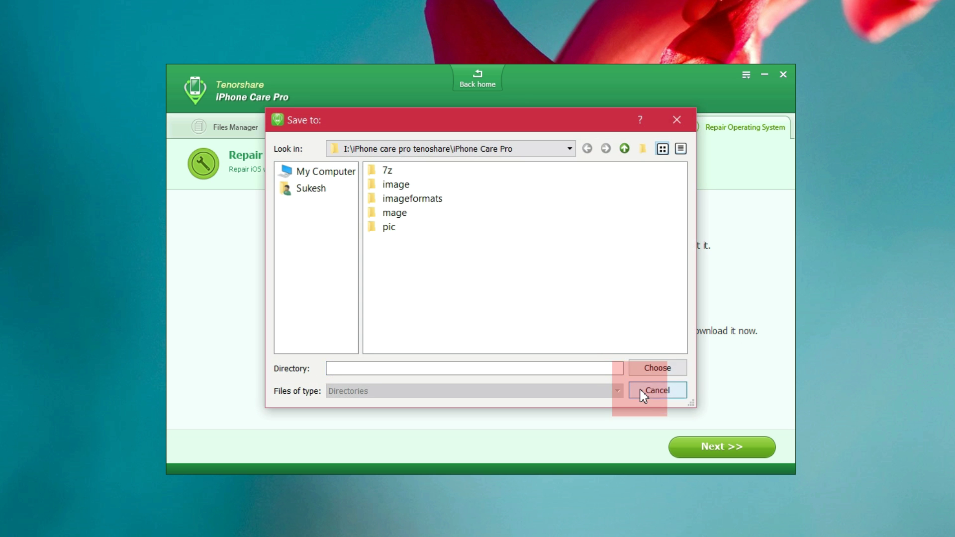
Step: Cancel the Save to folder dialog and bring up the iPhone Care Pro product page in Firefox
{"action": "left_click", "coordinate": [646, 391]}
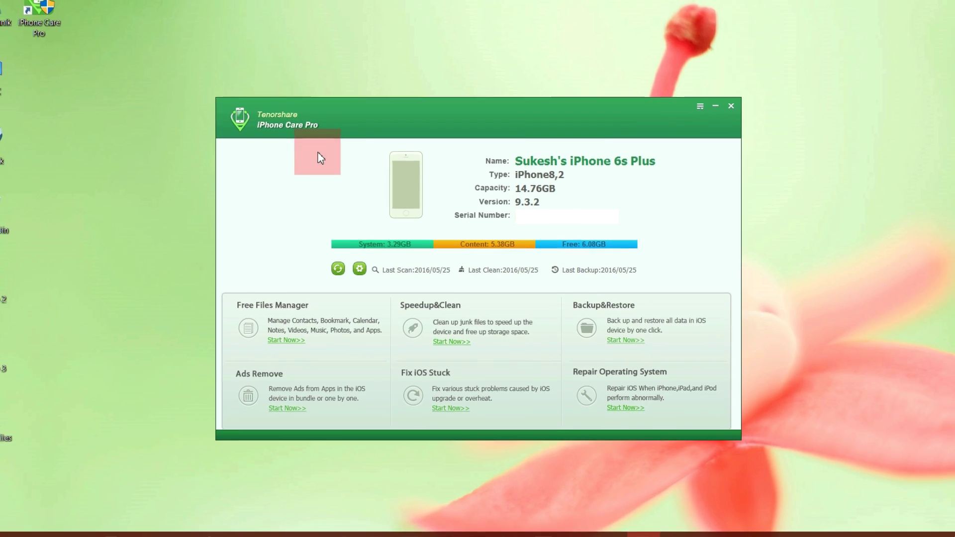
{"action": "left_click", "coordinate": [260, 525]}
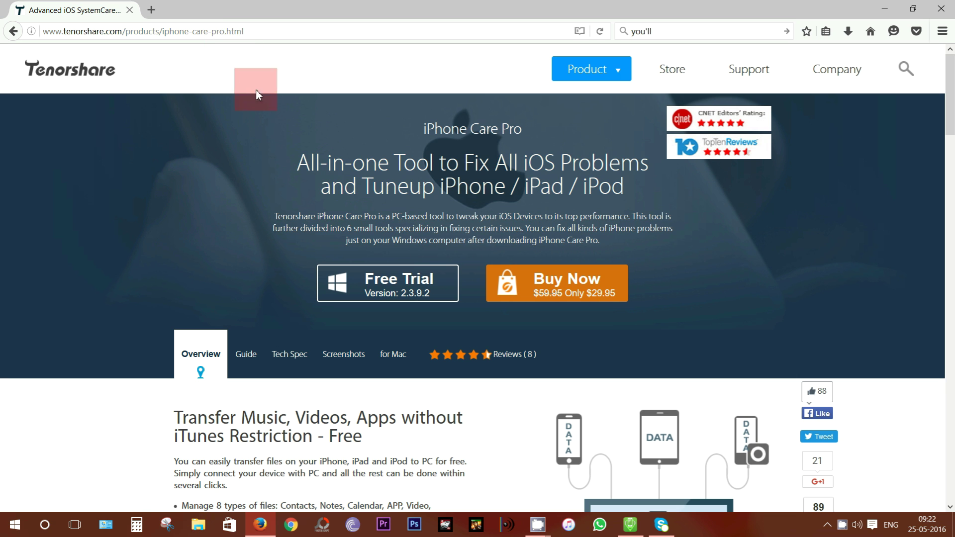
Step: Start the Free Trial download, then decline saving the trial installer
{"action": "left_click", "coordinate": [398, 283]}
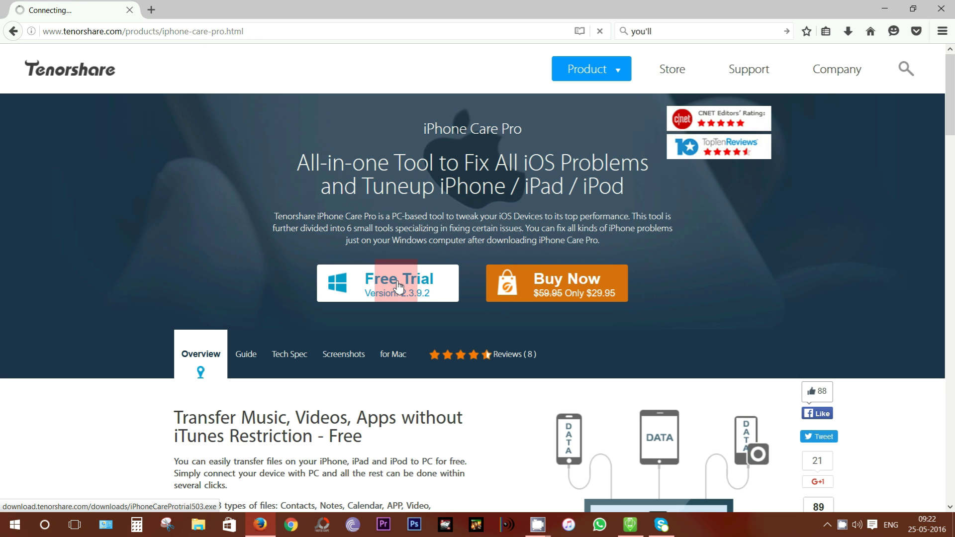
{"action": "left_click", "coordinate": [569, 253]}
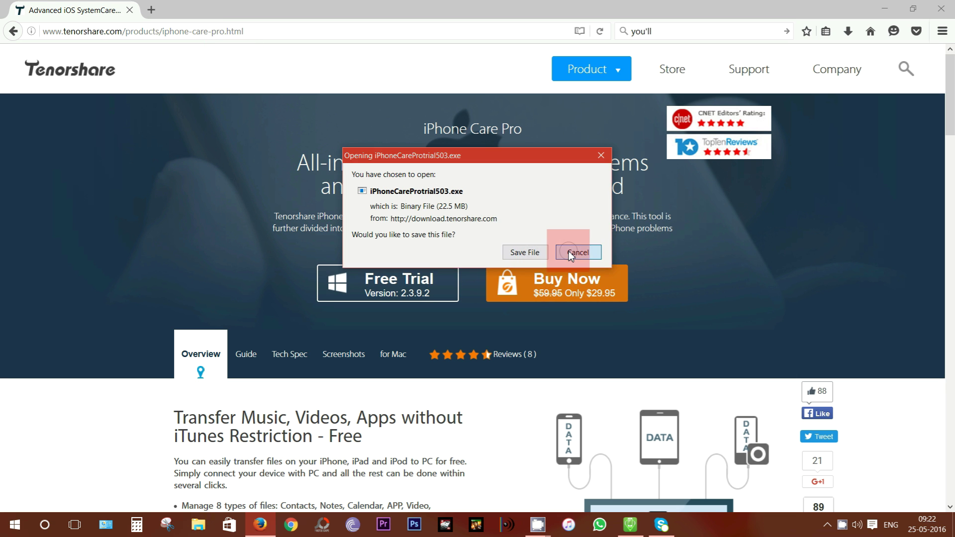
Step: Review the Buy iPhone Care Pro page's $299.95 Unlimited and $29.95 Personal licenses, then go to the Tenorshare homepage
{"action": "left_click", "coordinate": [562, 285]}
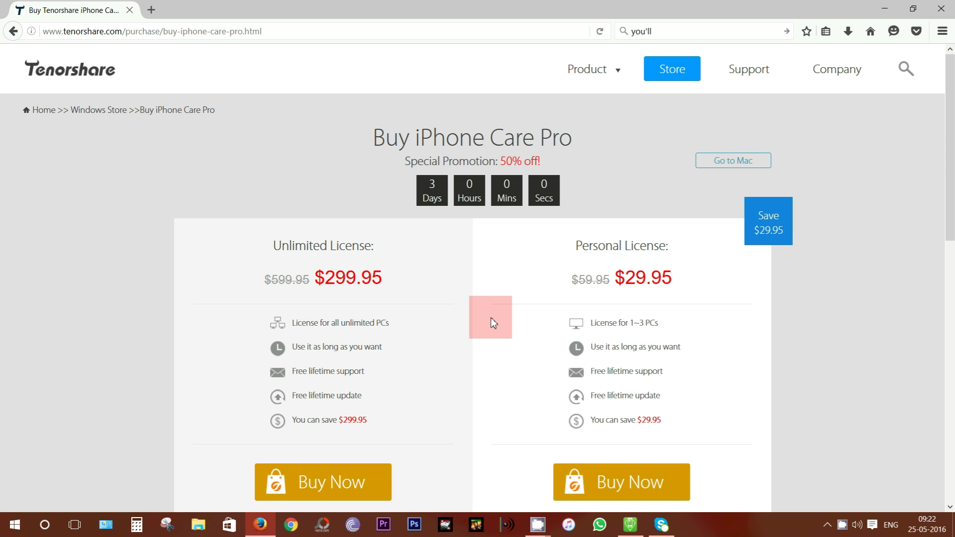
{"action": "scroll", "coordinate": [580, 306], "scroll_direction": "down", "scroll_amount": 3}
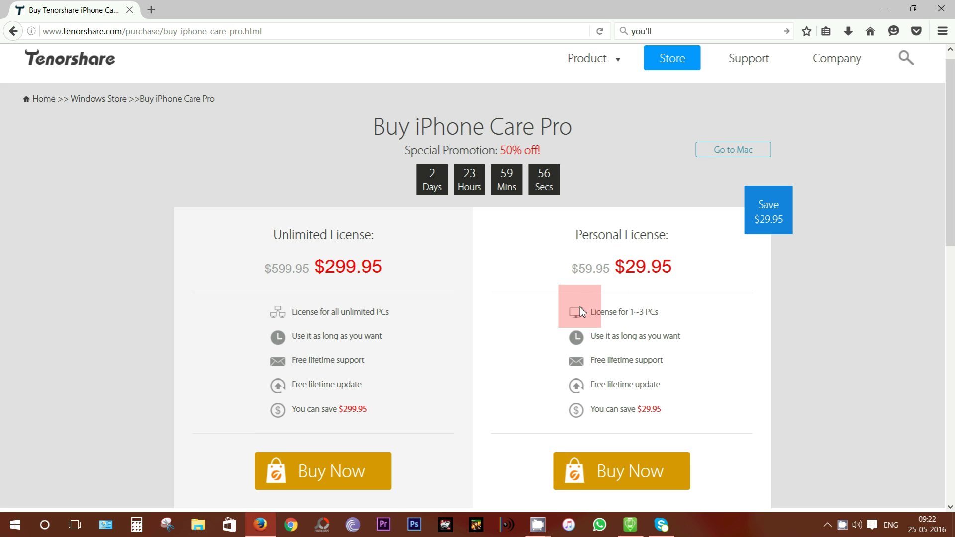
{"action": "scroll", "coordinate": [580, 306], "scroll_direction": "down", "scroll_amount": 2}
{"action": "scroll", "coordinate": [580, 306], "scroll_direction": "down", "scroll_amount": 6}
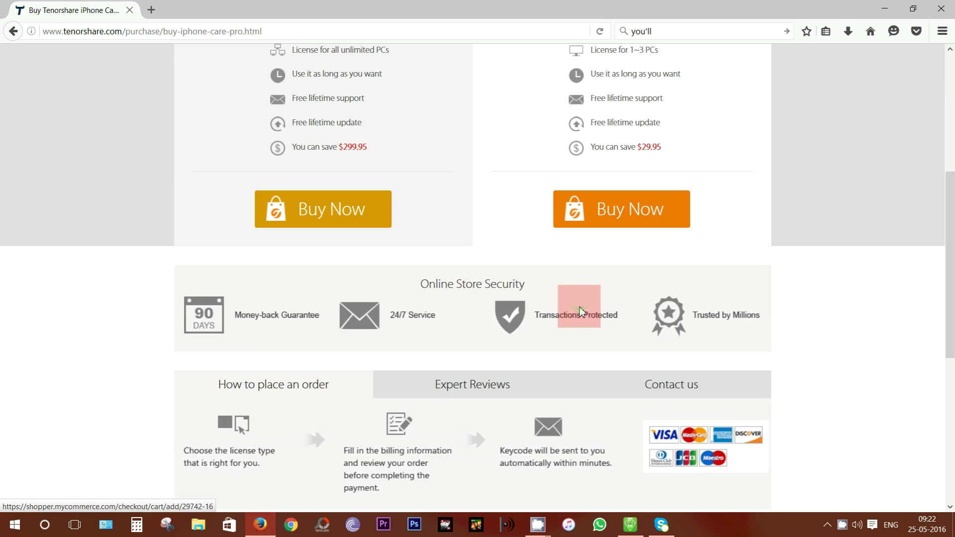
{"action": "scroll", "coordinate": [580, 306], "scroll_direction": "up", "scroll_amount": 10}
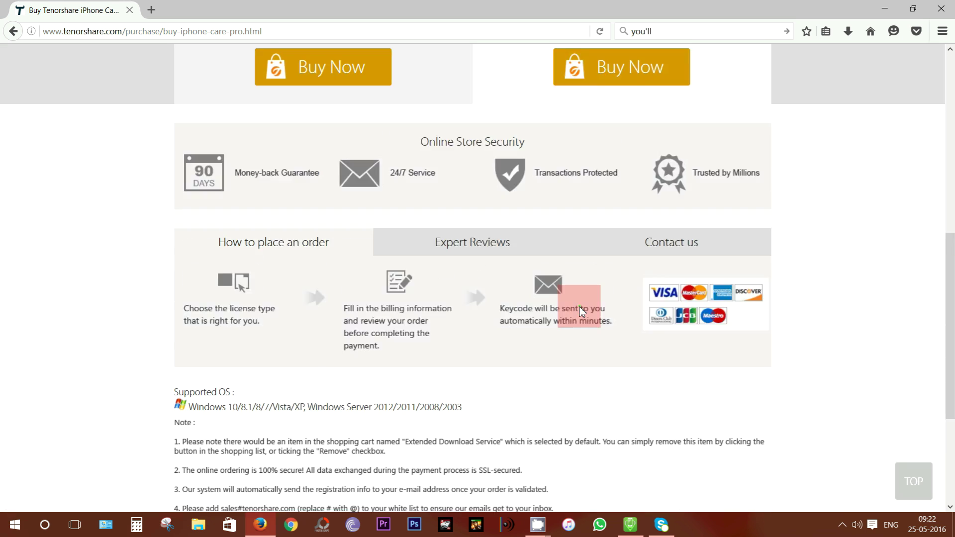
{"action": "left_click", "coordinate": [88, 79]}
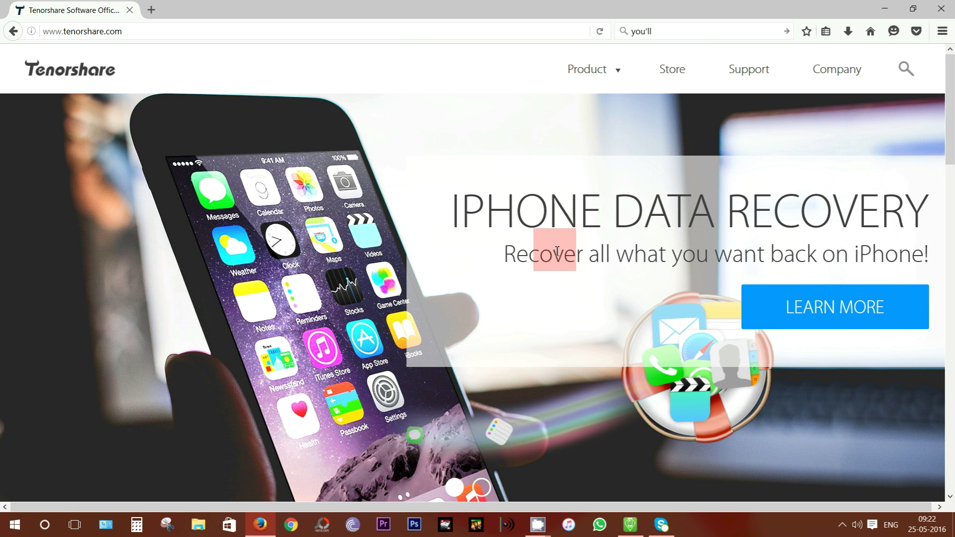